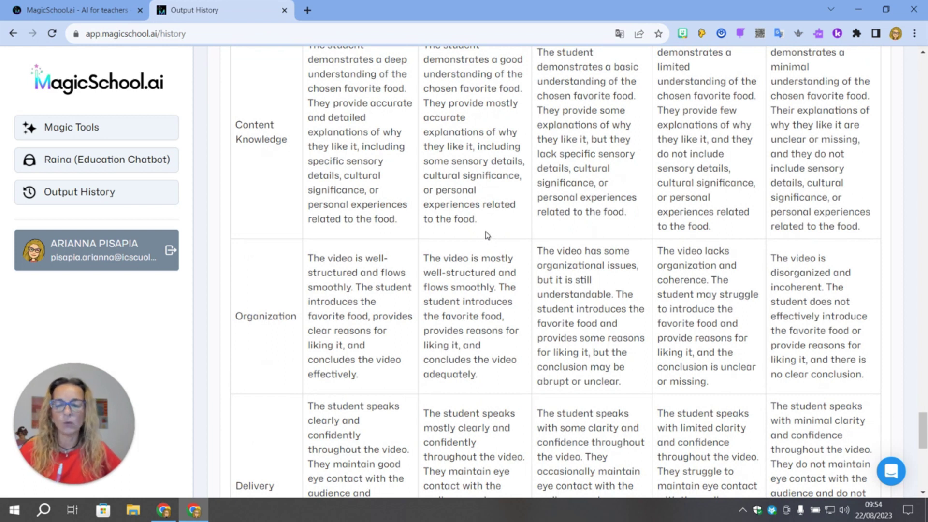
- Review the Favourite Food Video Presentation rubric and its shortened version in the output history
scroll(482, 237, up, 1)
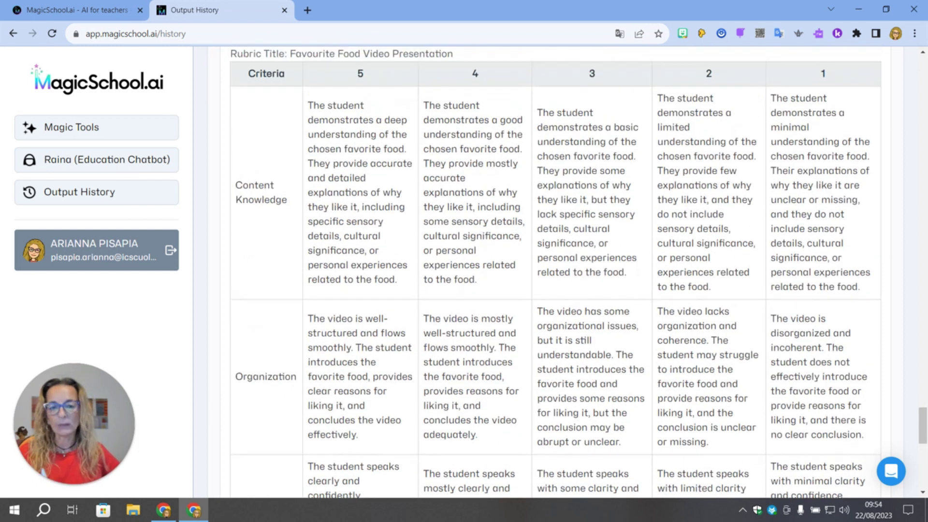
scroll(482, 236, up, 2)
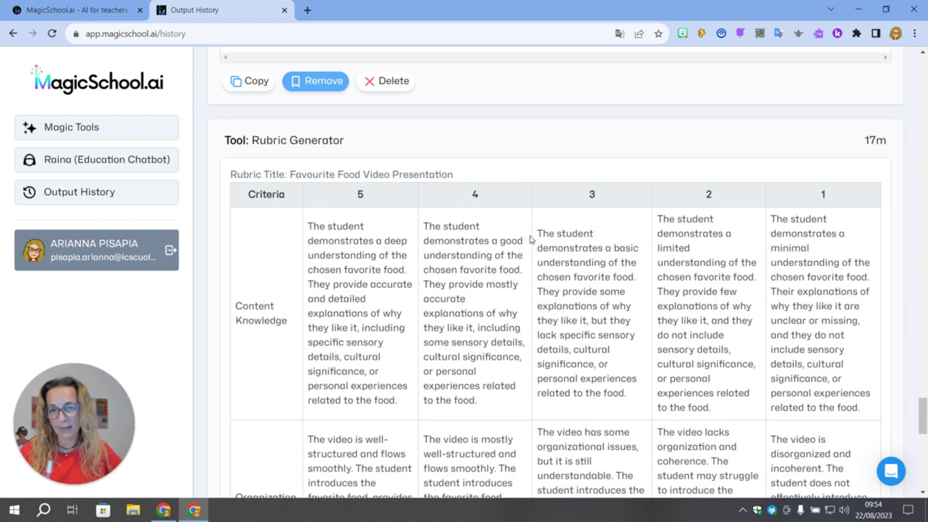
scroll(532, 239, up, 10)
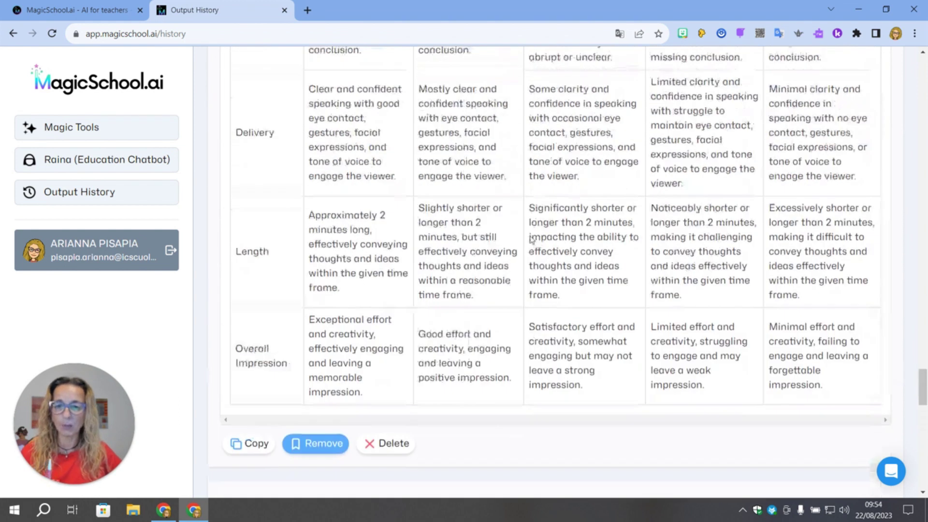
scroll(532, 239, up, 1)
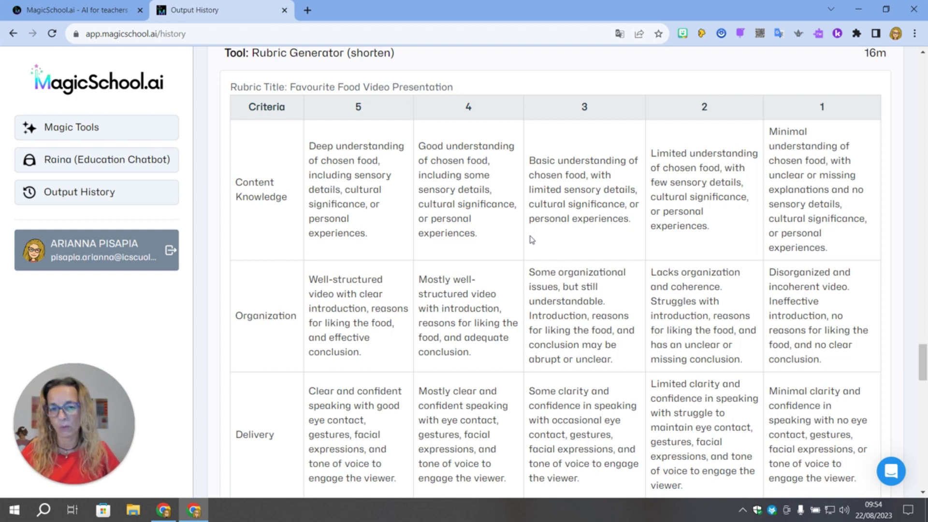
scroll(651, 333, up, 3)
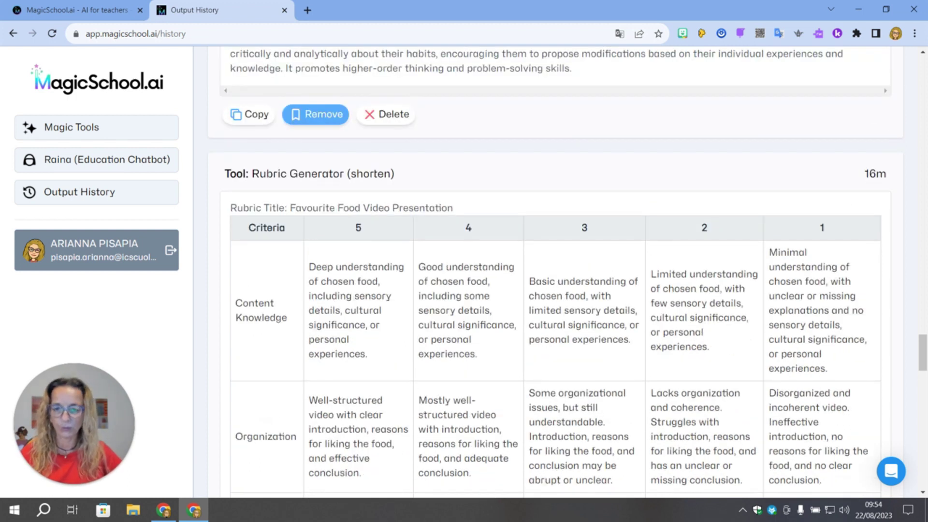
- Read through the AI-Resistant Assignment Suggestions for the daily habits writing task in the output history
scroll(685, 318, up, 10)
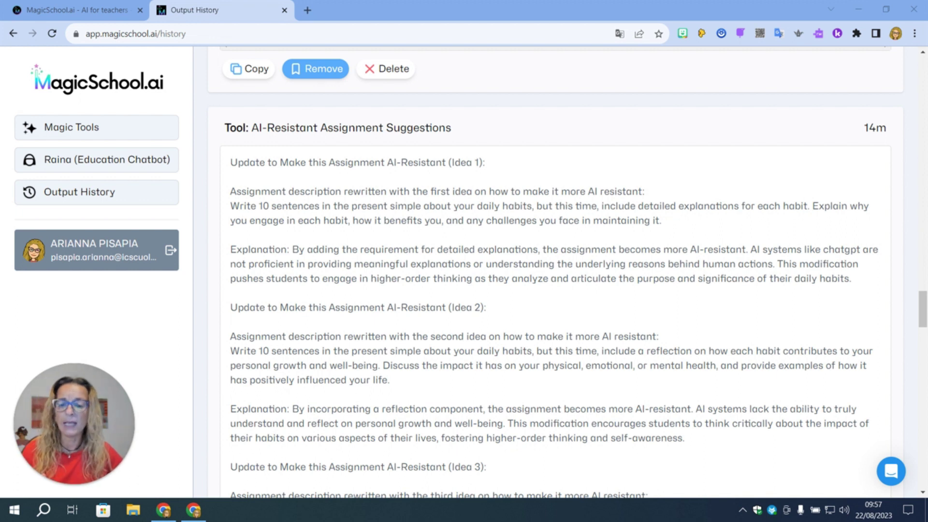
scroll(686, 267, down, 6)
drag(686, 267, 680, 254)
scroll(684, 255, up, 6)
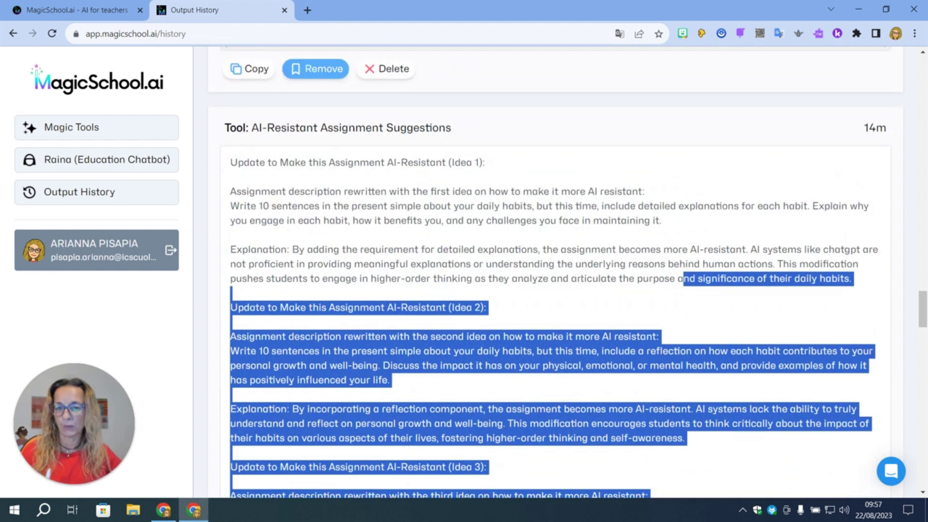
- Examine the Diagnostic Assessment Generator output on the verbs to be and to have, including its questions, answer key and explanations
scroll(691, 259, up, 9)
scroll(697, 261, up, 9)
scroll(699, 258, up, 20)
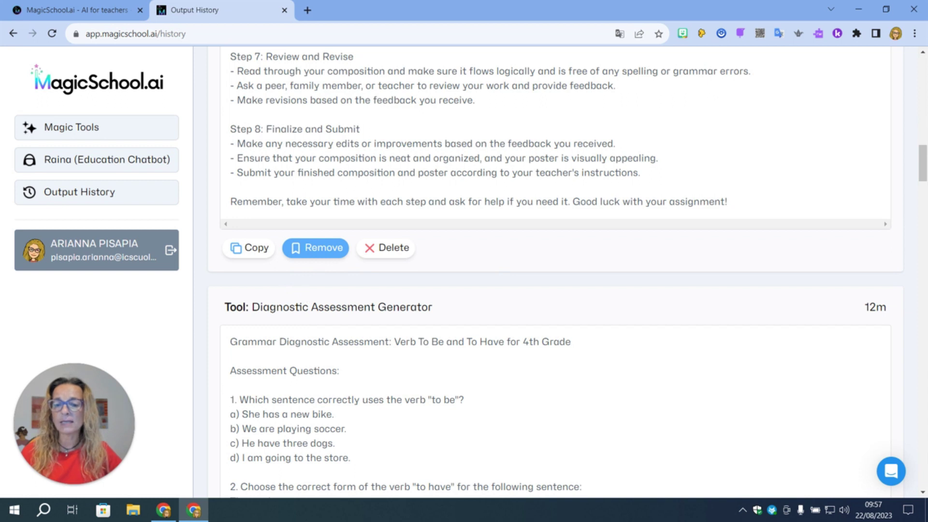
scroll(392, 316, down, 1)
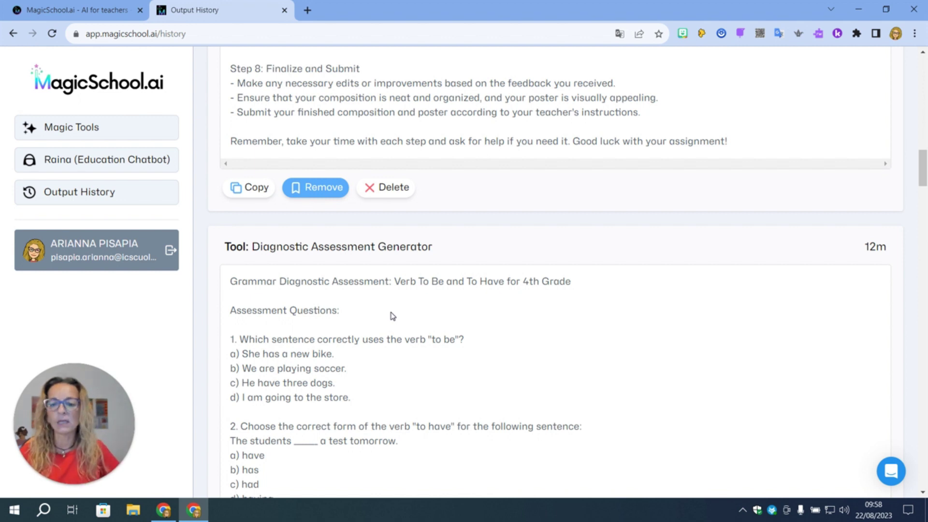
scroll(392, 317, down, 2)
scroll(386, 310, down, 10)
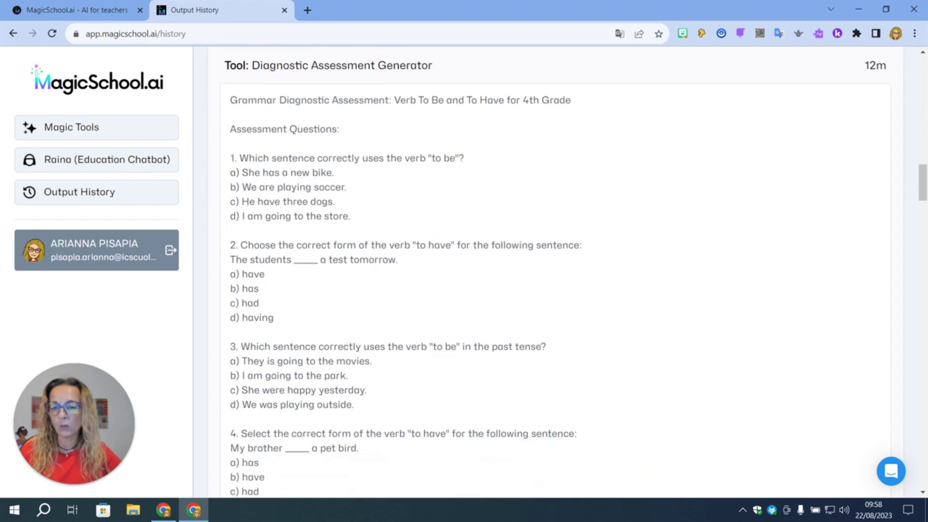
scroll(386, 310, down, 10)
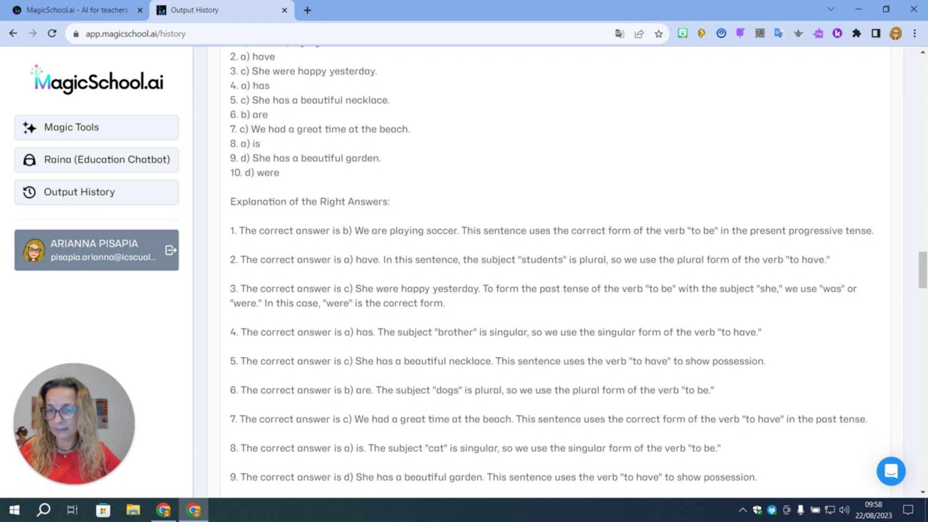
drag(288, 202, 346, 203)
scroll(351, 227, down, 1)
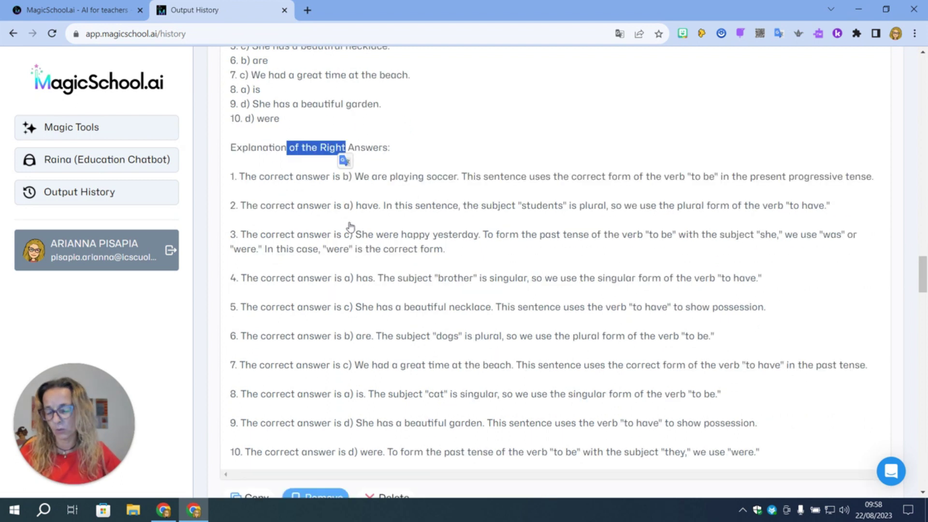
scroll(351, 227, down, 2)
scroll(351, 227, up, 7)
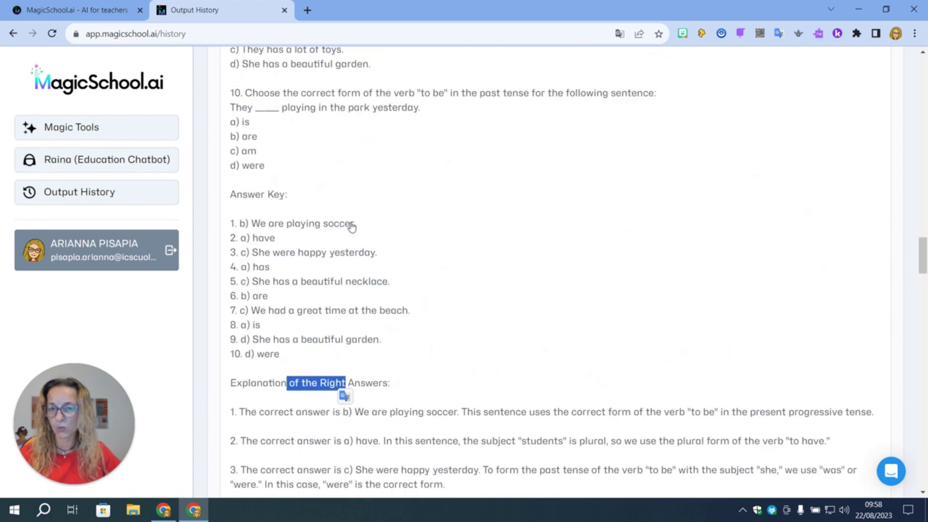
- Examine the Assignment Scaffolder output about an amazing teenager, from its detailed steps to the shortened version
scroll(351, 228, up, 10)
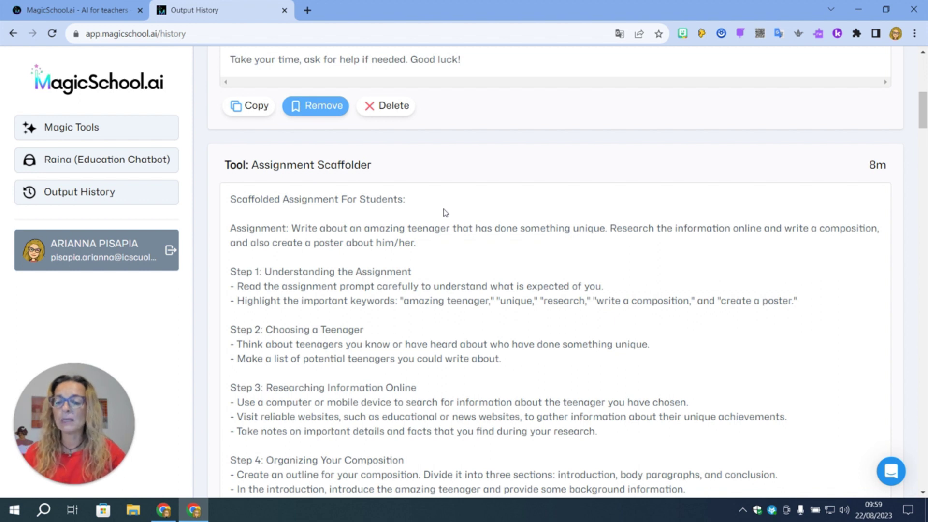
scroll(445, 212, down, 6)
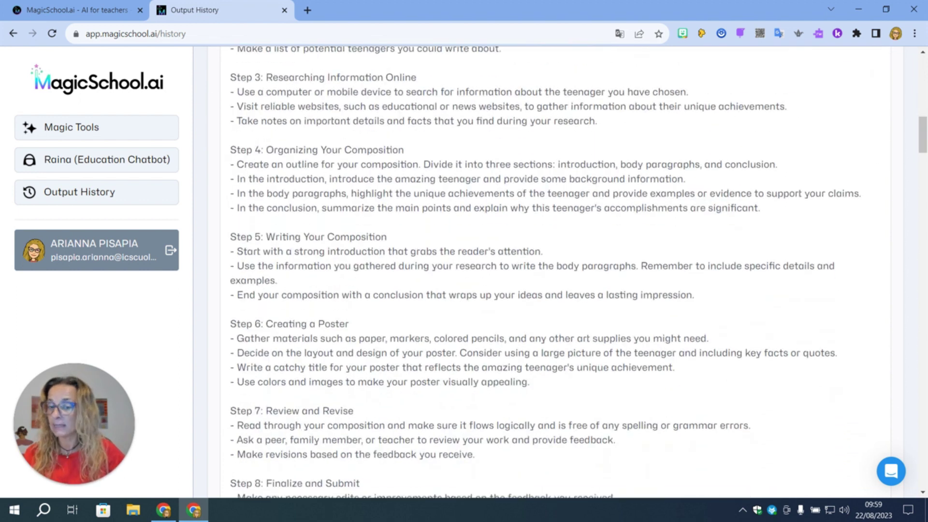
scroll(421, 224, down, 2)
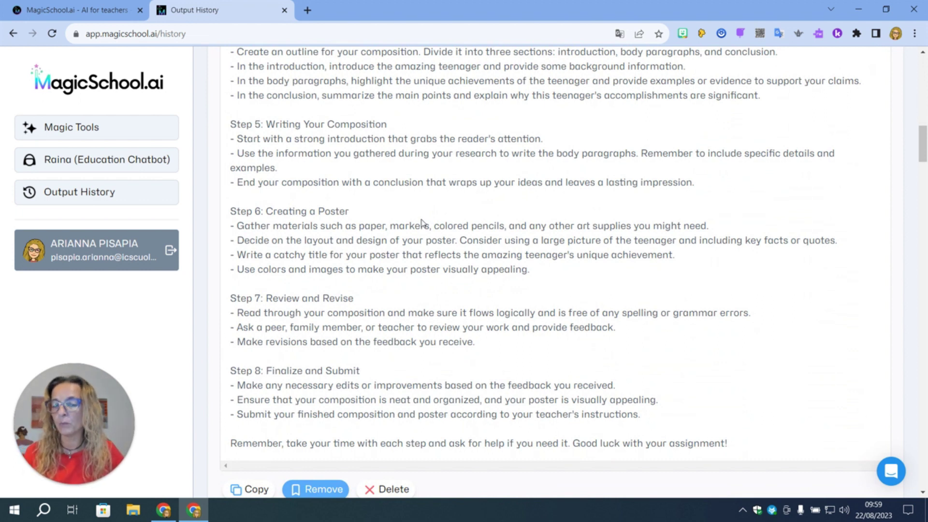
scroll(422, 223, down, 1)
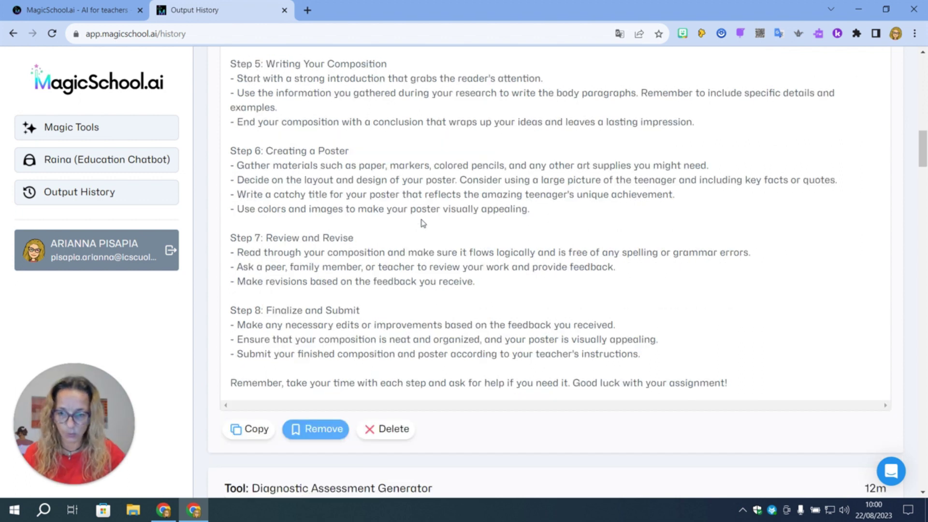
scroll(423, 223, up, 7)
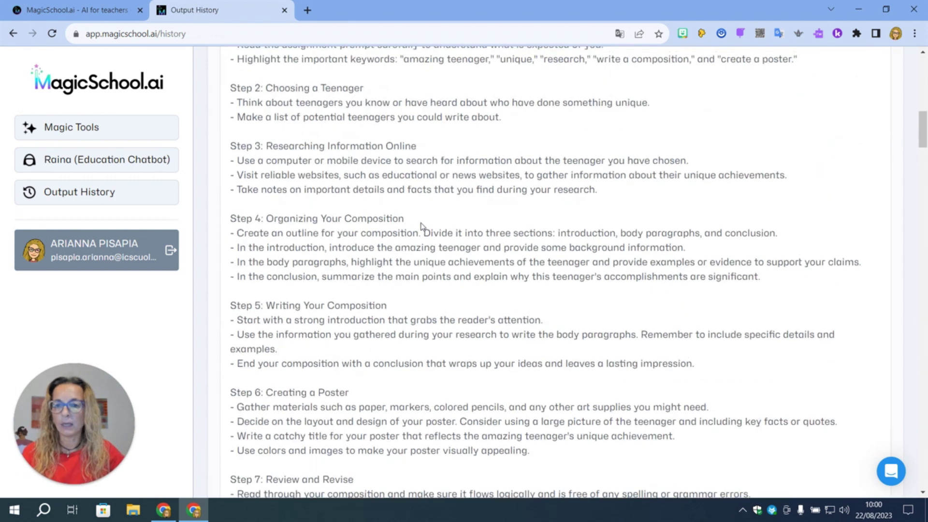
scroll(422, 226, up, 5)
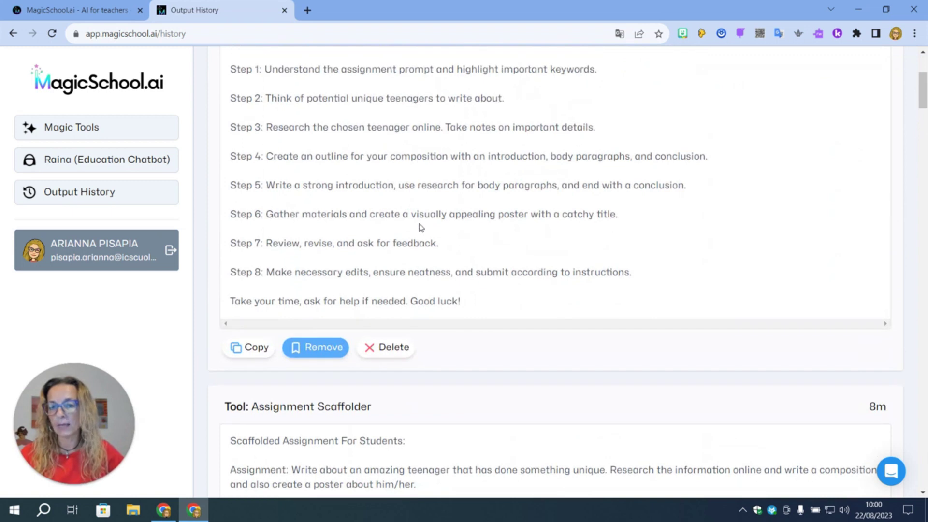
scroll(421, 228, up, 2)
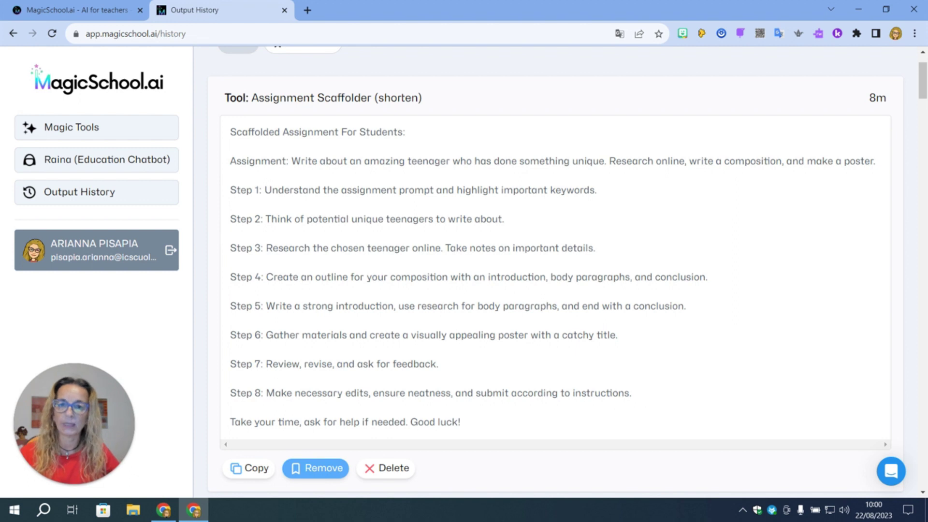
scroll(496, 211, up, 2)
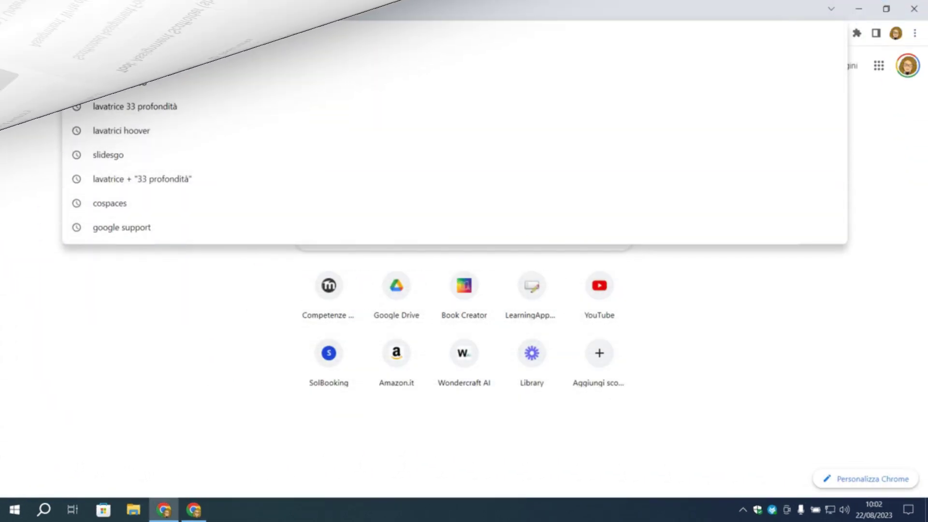
- Open the magicschool.ai website in the new browser tab
text(magic)
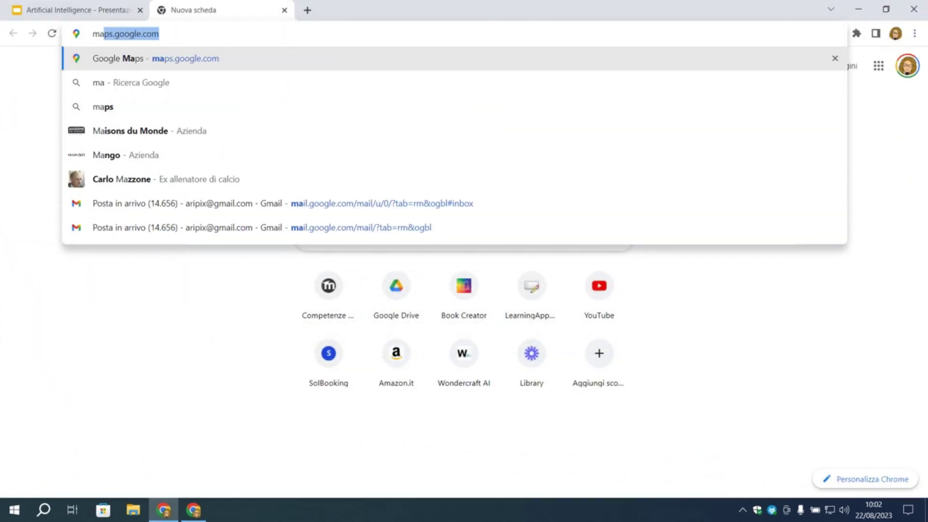
text(sch)
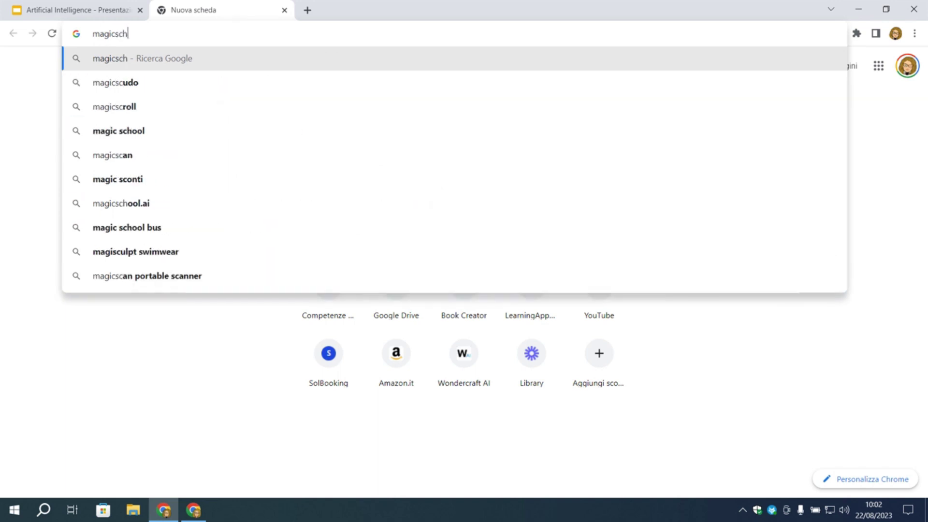
text(ool.ai)
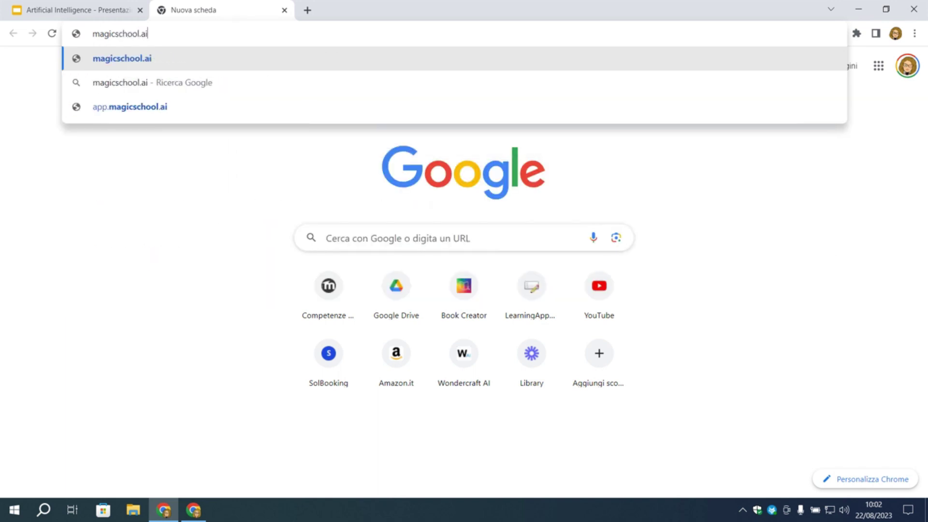
key(Return)
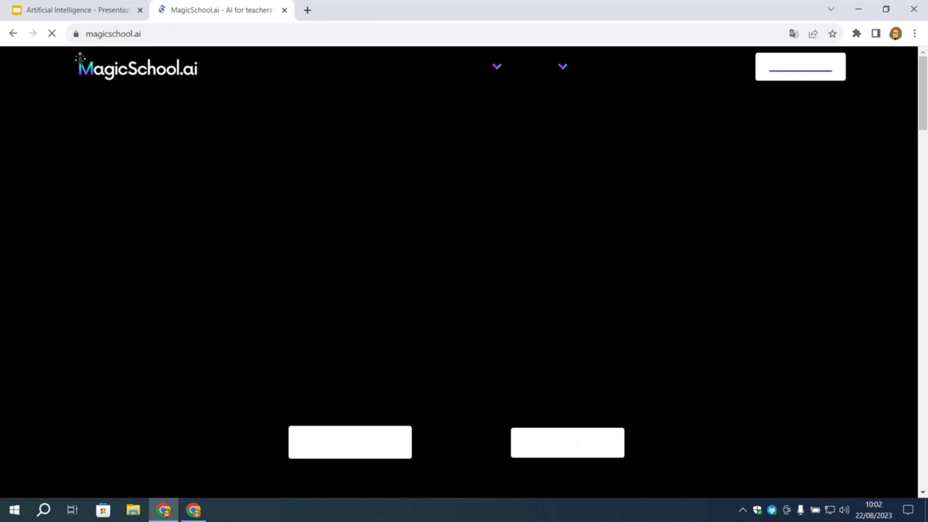
- Look through the MagicSchool.ai homepage down to the footer and return to its beginning
scroll(330, 217, down, 9)
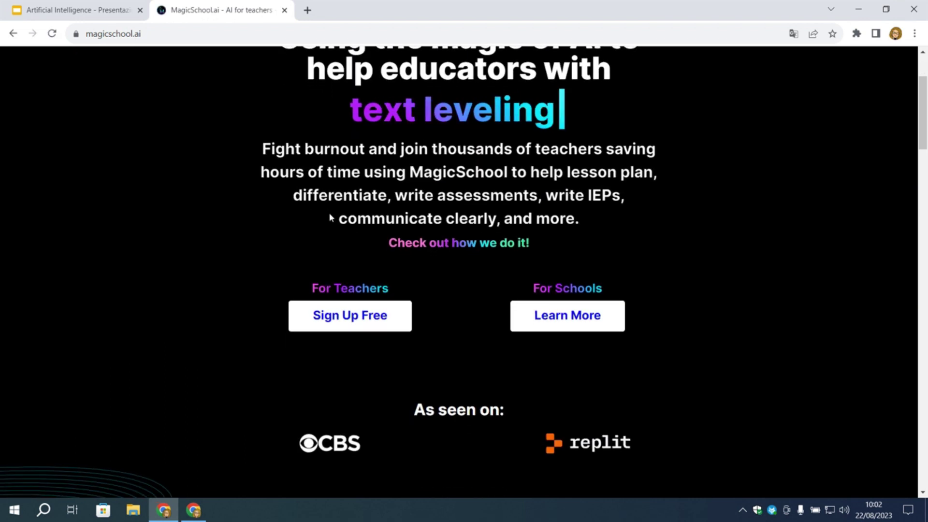
scroll(330, 217, down, 3)
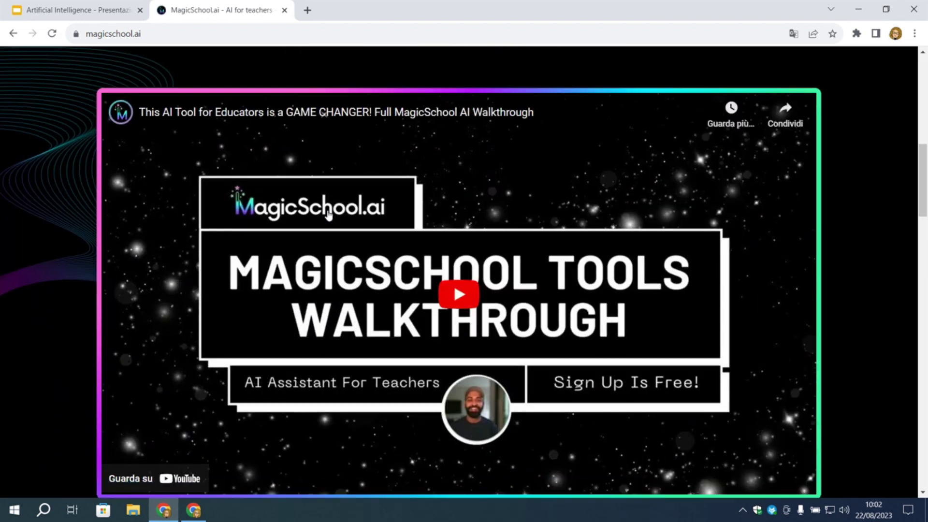
scroll(328, 215, down, 4)
scroll(329, 216, down, 10)
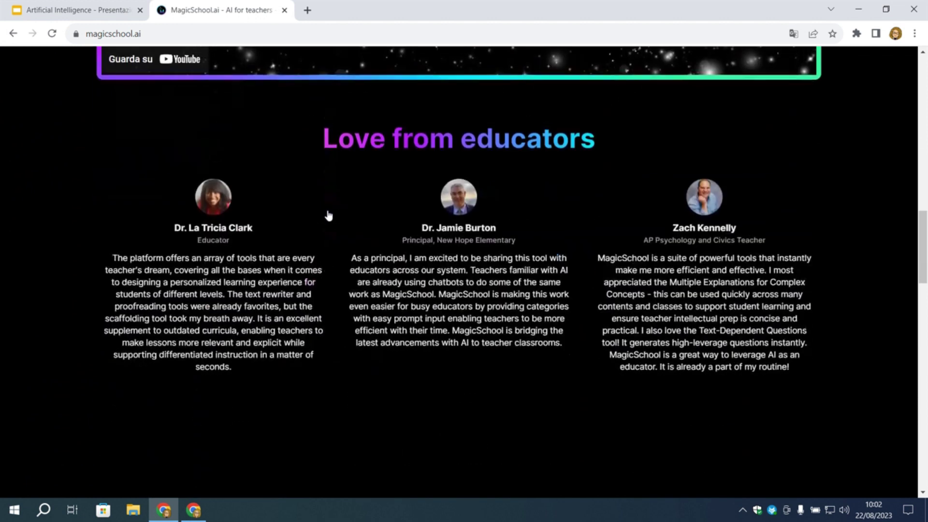
scroll(329, 215, down, 13)
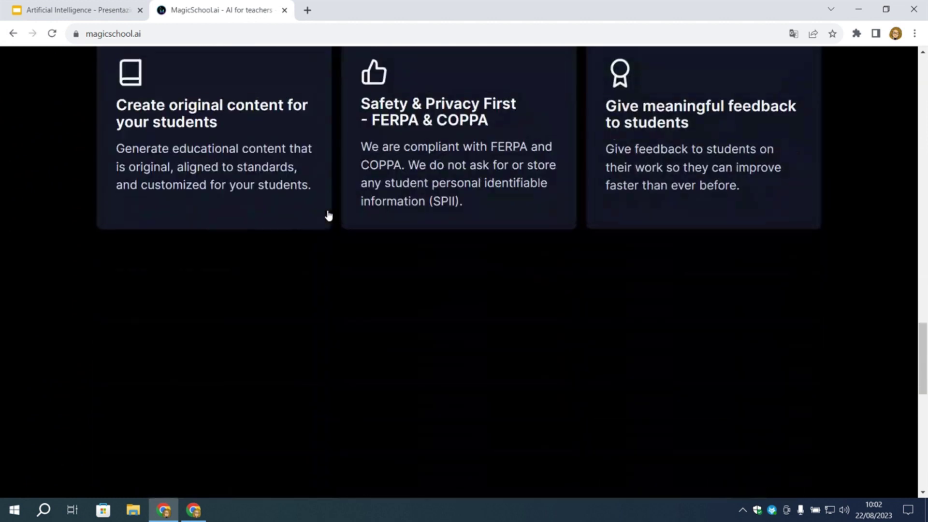
scroll(328, 216, down, 8)
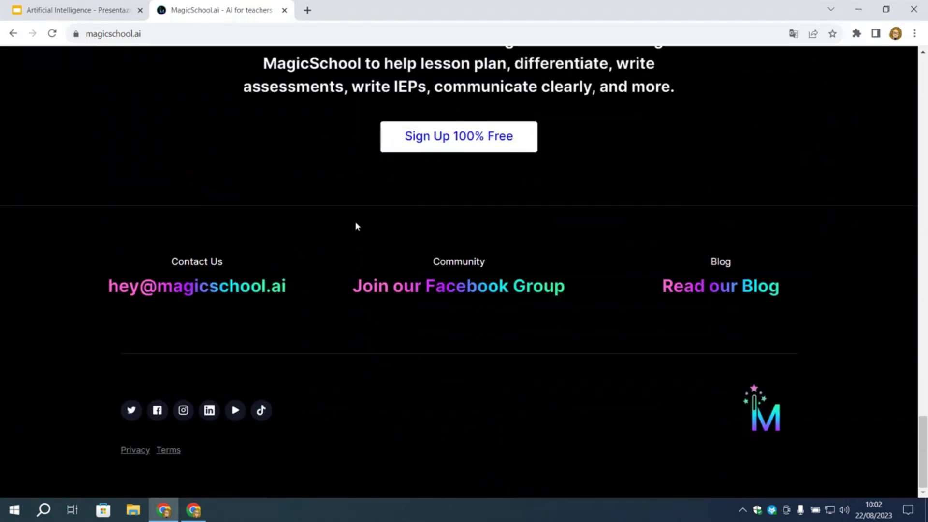
drag(923, 449, 923, 86)
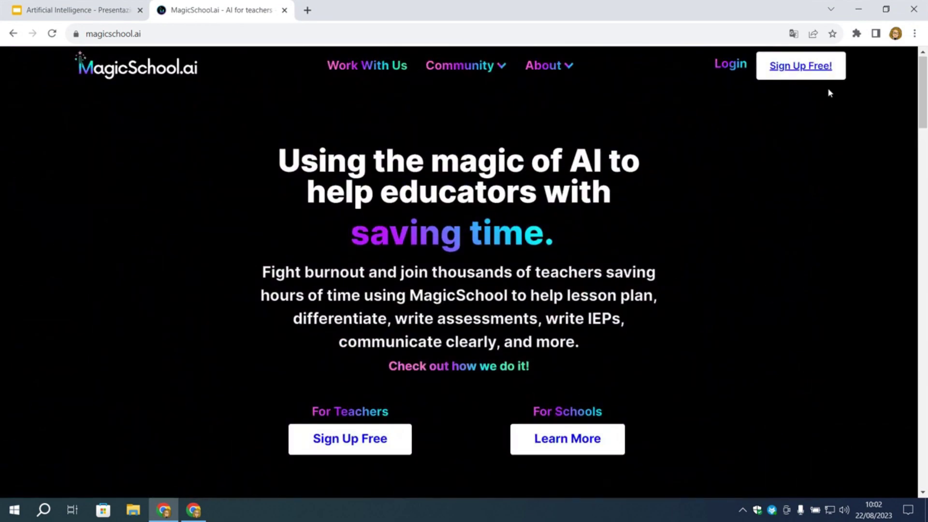
- Sign up for free with the listed Google account and accept the Best Practices introduction to reach Magic Tools
click(802, 71)
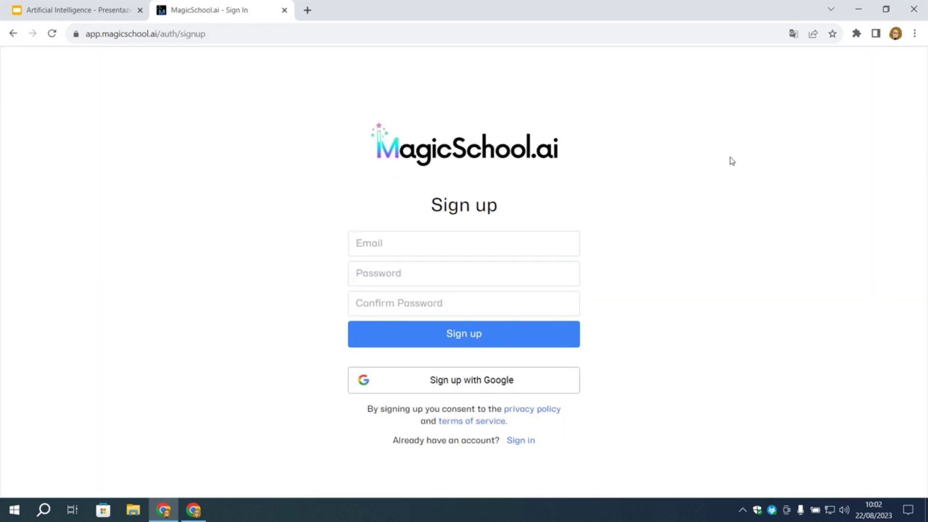
click(496, 381)
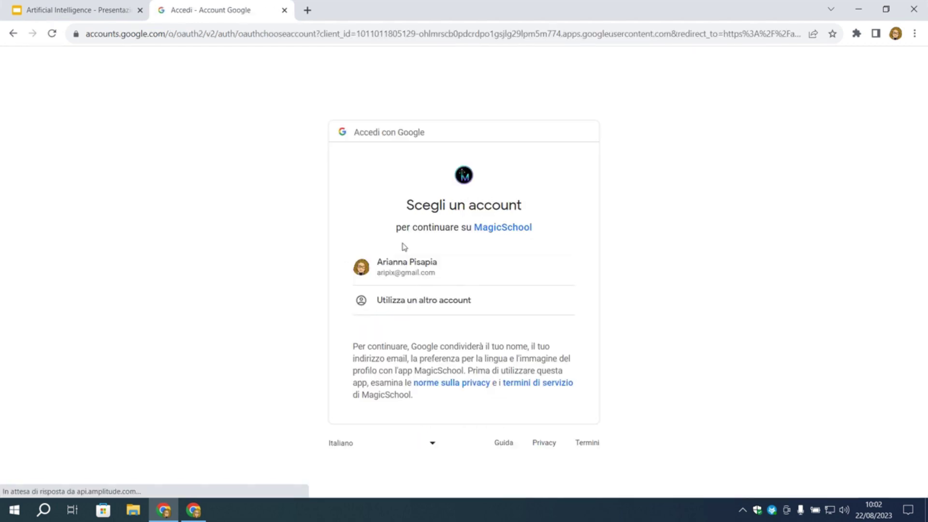
click(408, 274)
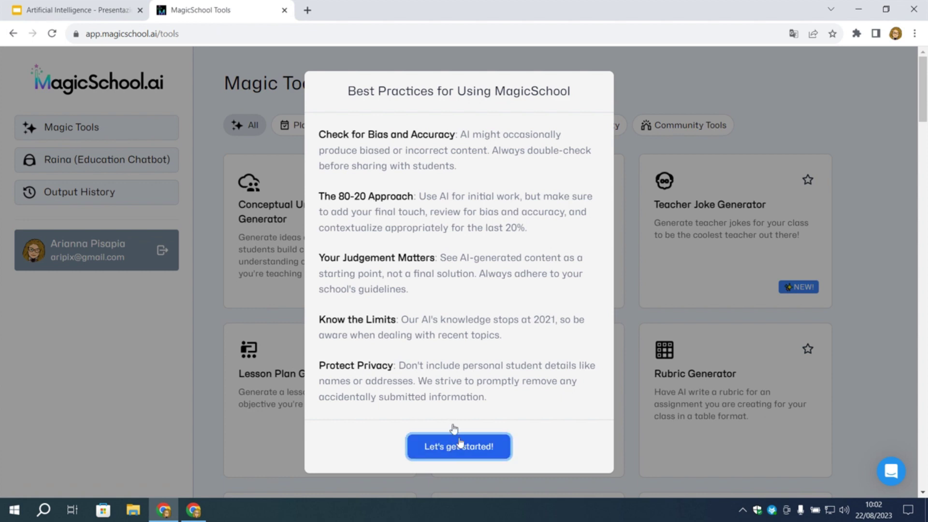
click(456, 445)
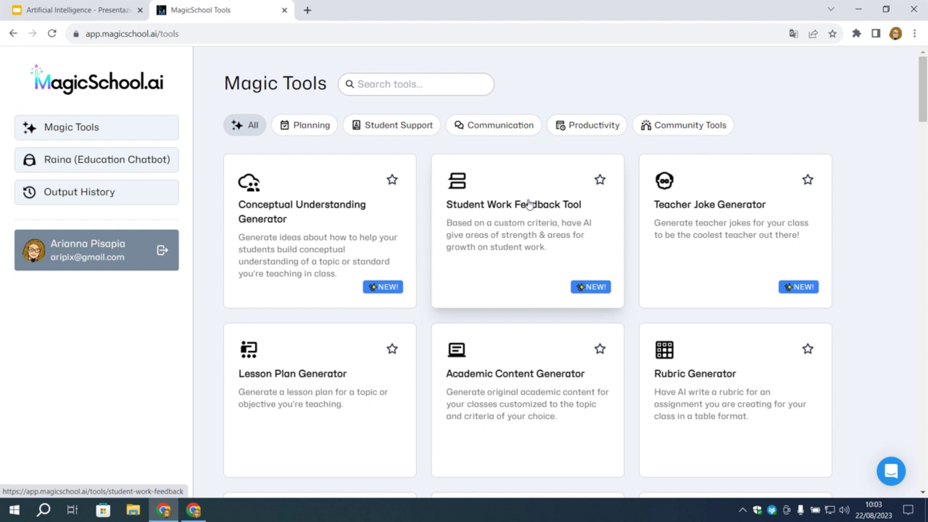